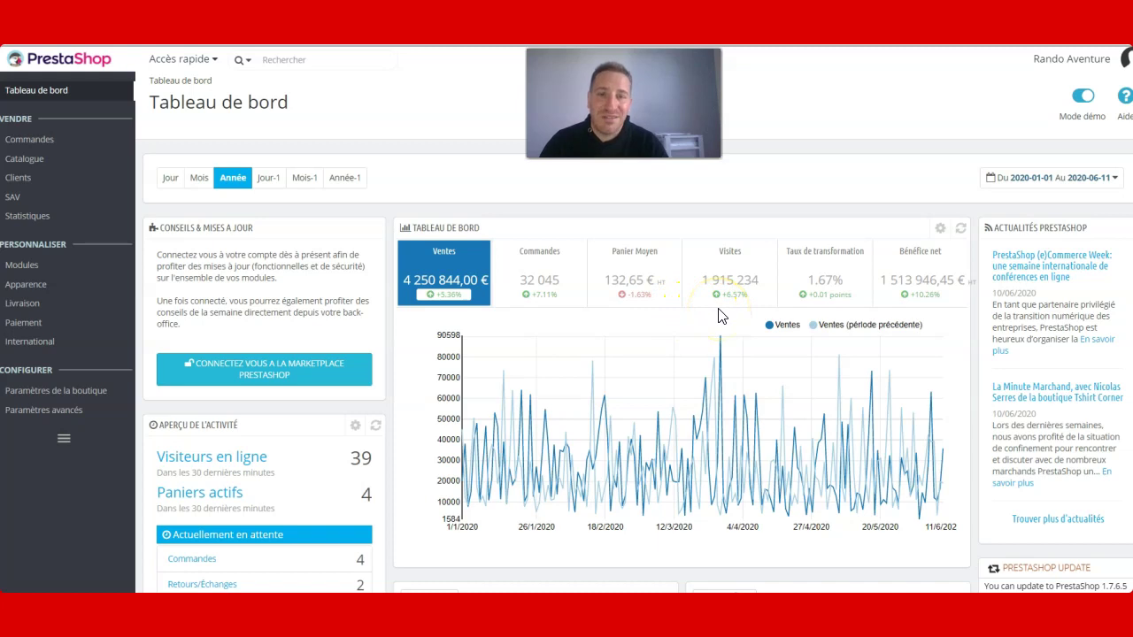
mouse_move(797, 285)
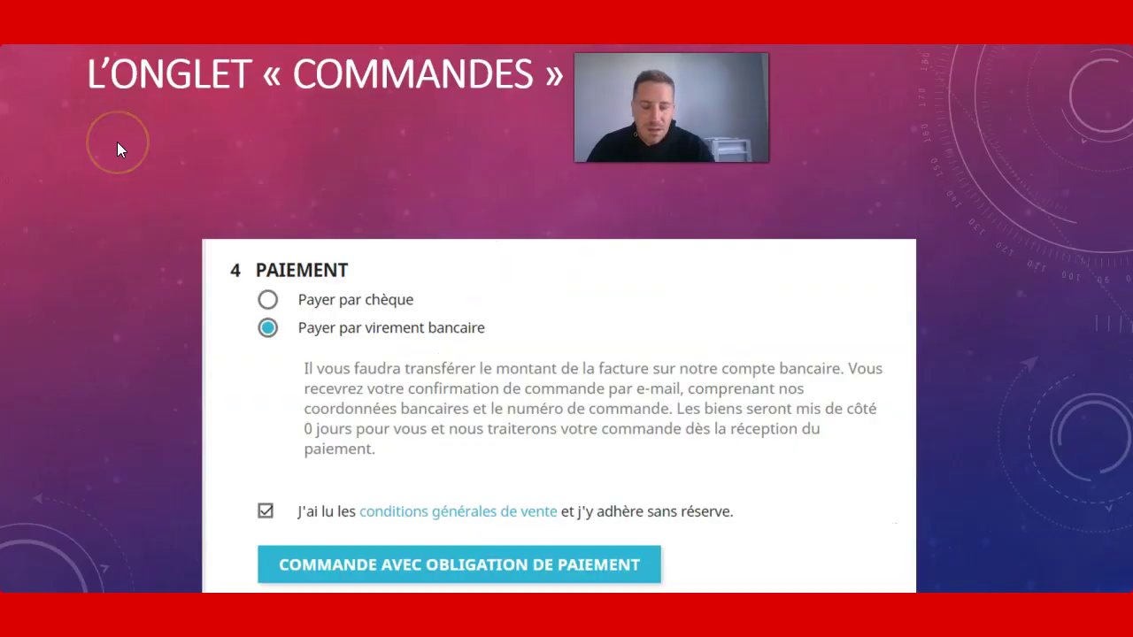
left_click(118, 143)
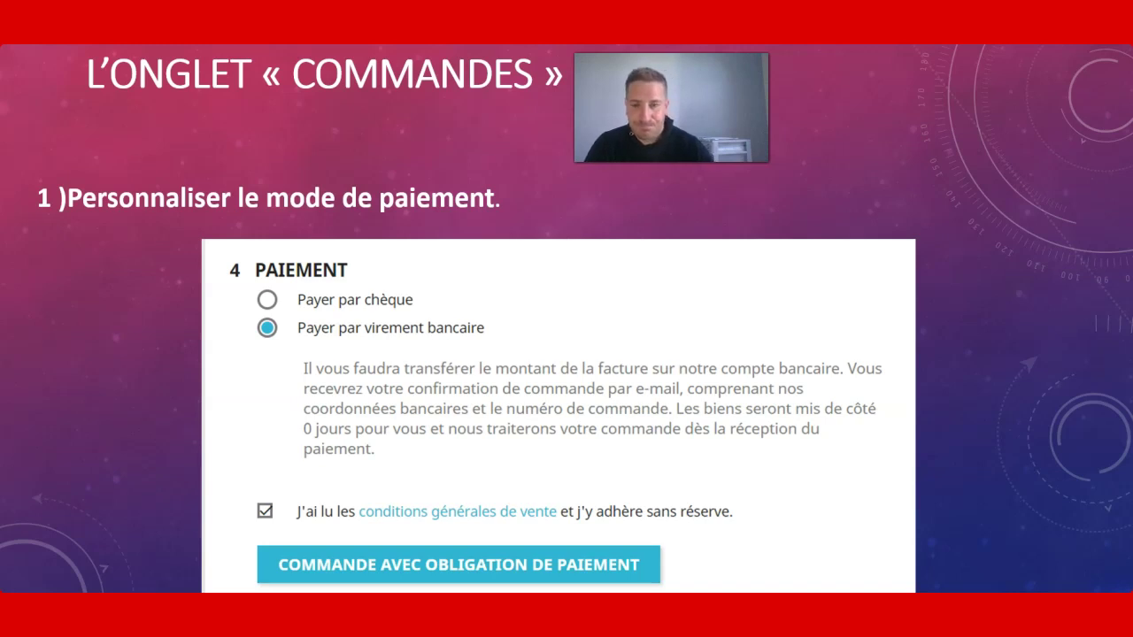
key("Right")
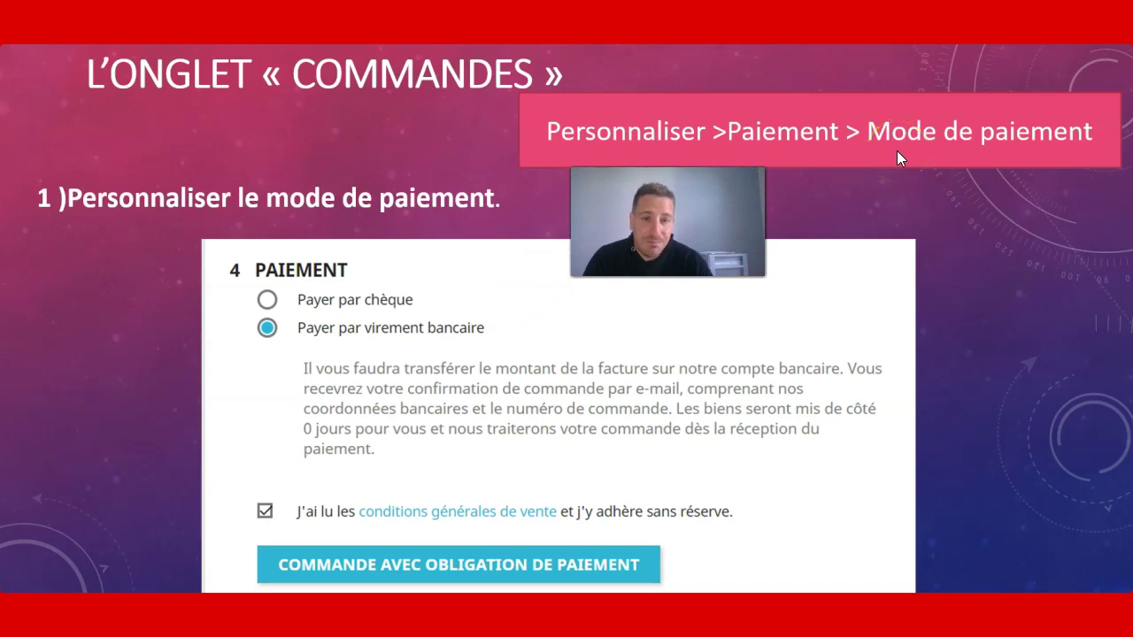
left_click(896, 204)
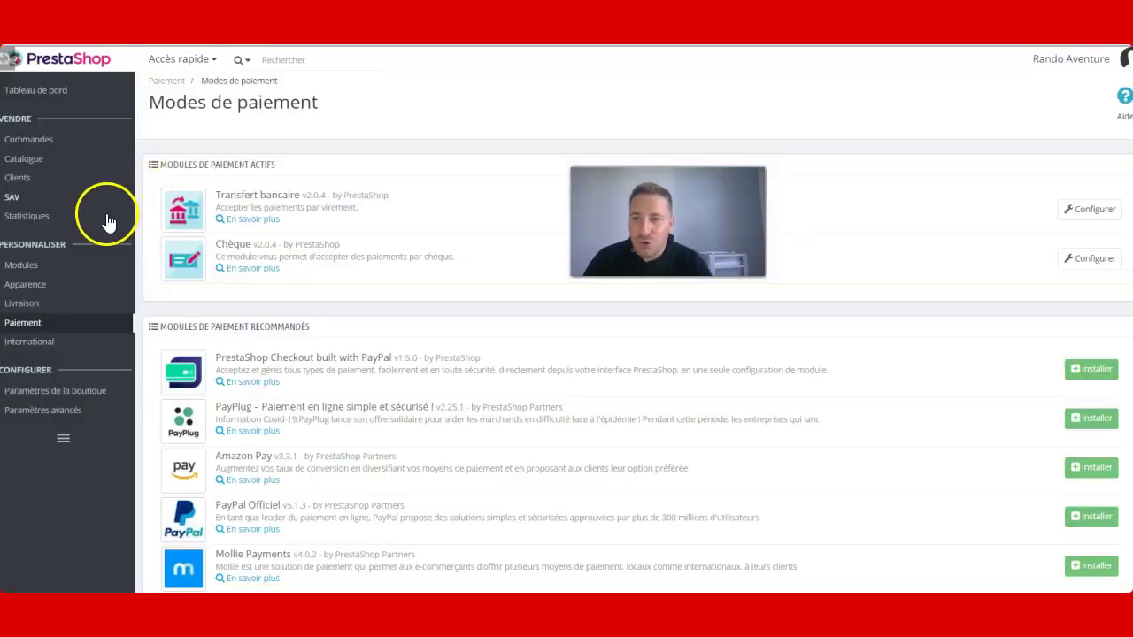
Open the configuration of the Transfert bancaire payment module and review its account information and customisation settings.
mouse_move(79, 316)
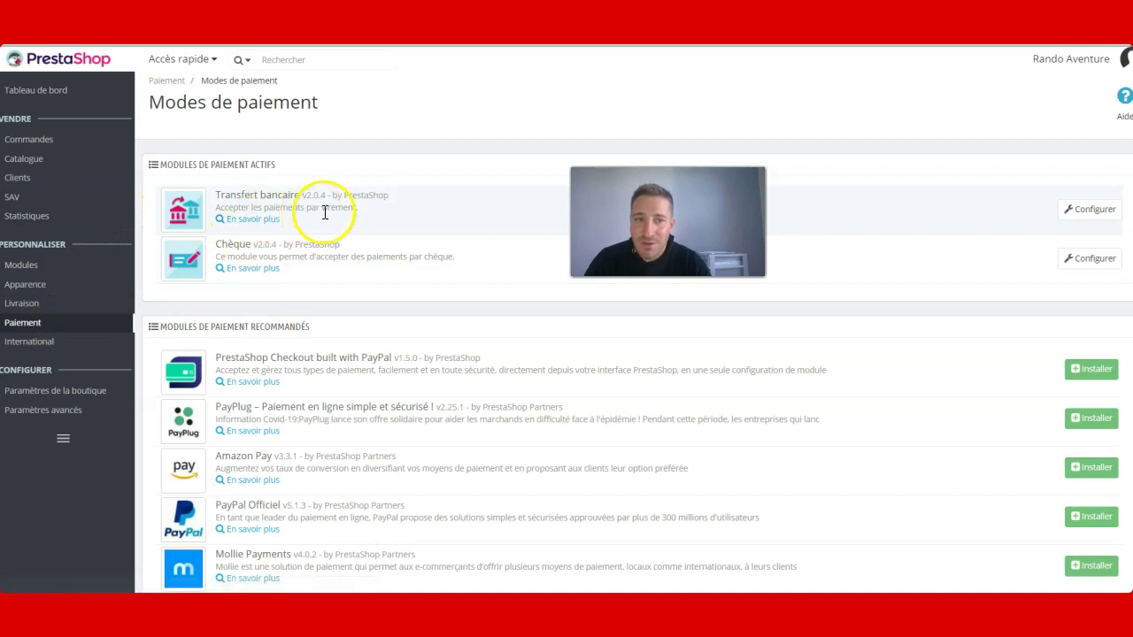
left_click(1081, 218)
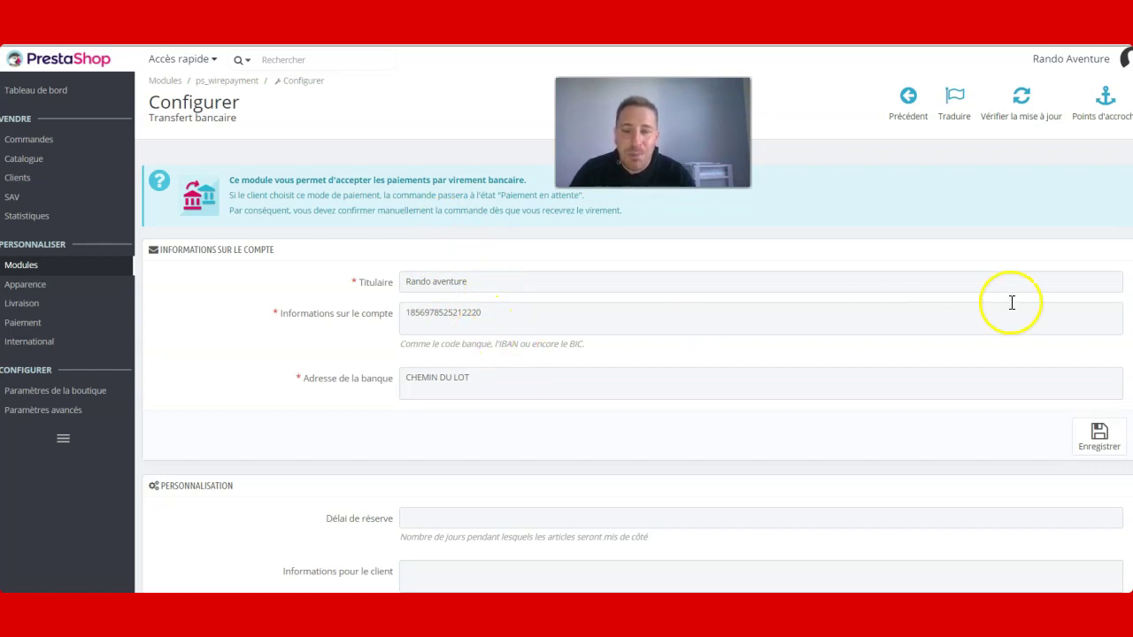
scroll(620, 372, "down", 2)
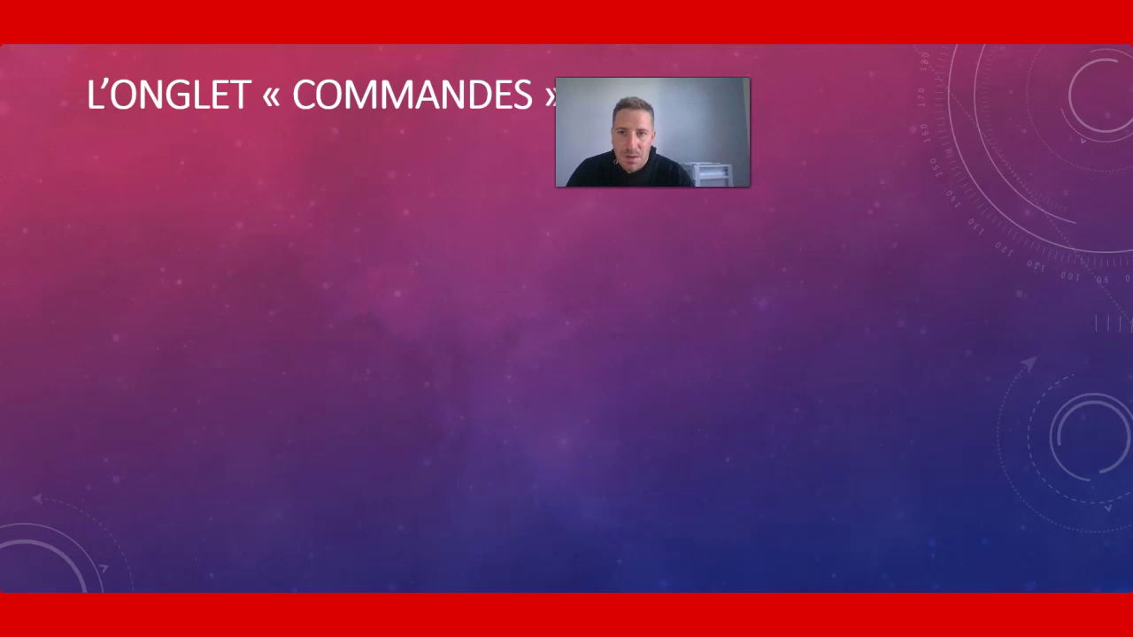
left_click(281, 243)
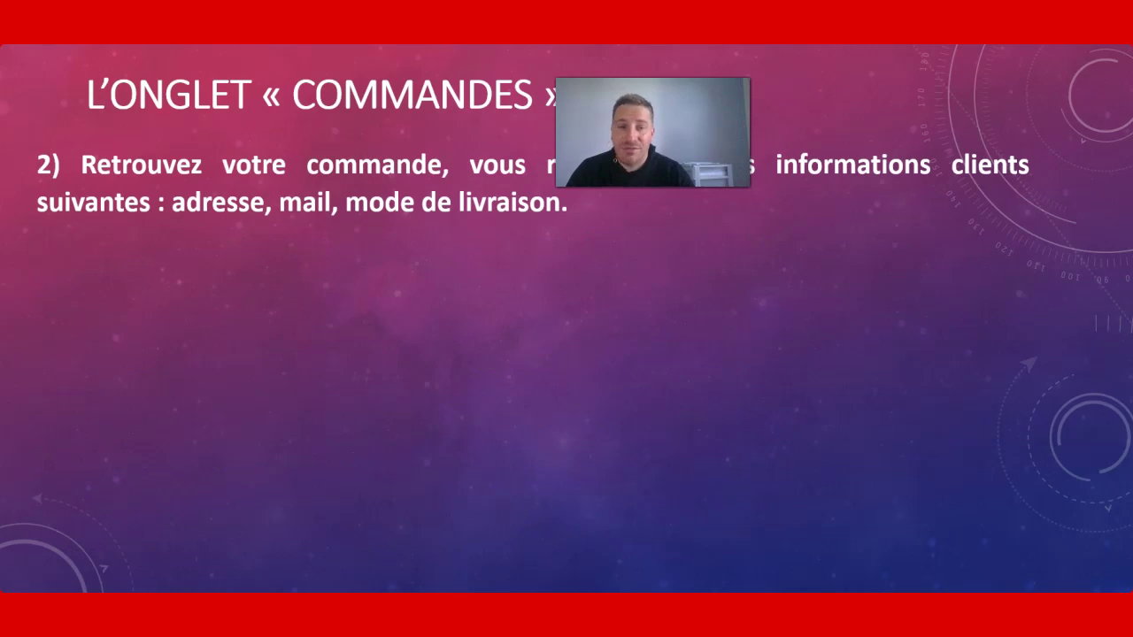
key("Right")
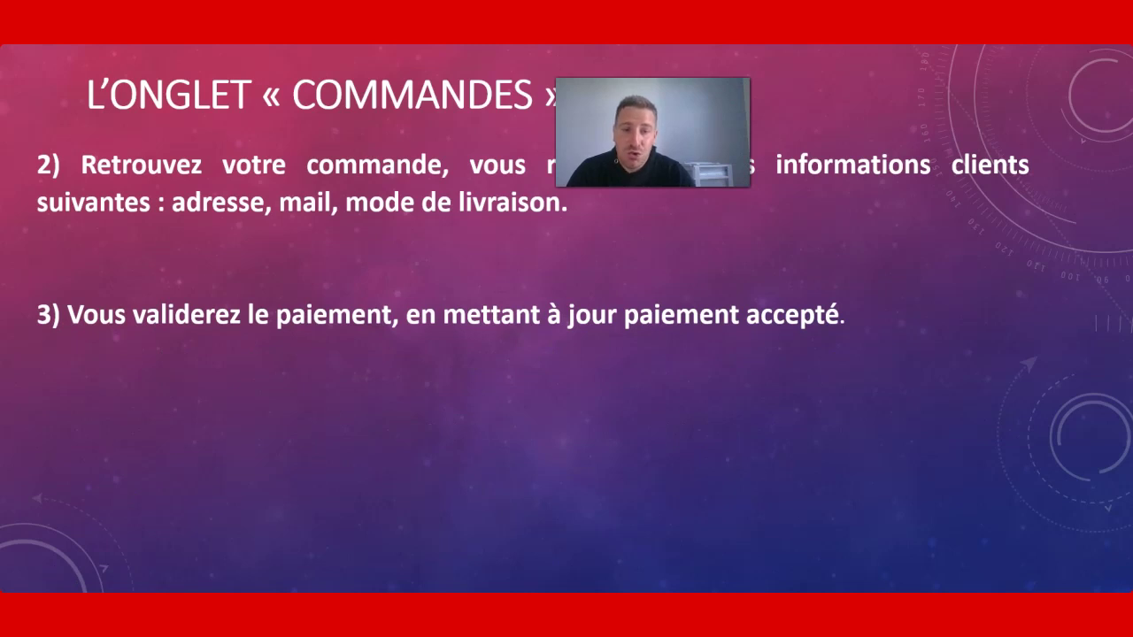
left_click(159, 62)
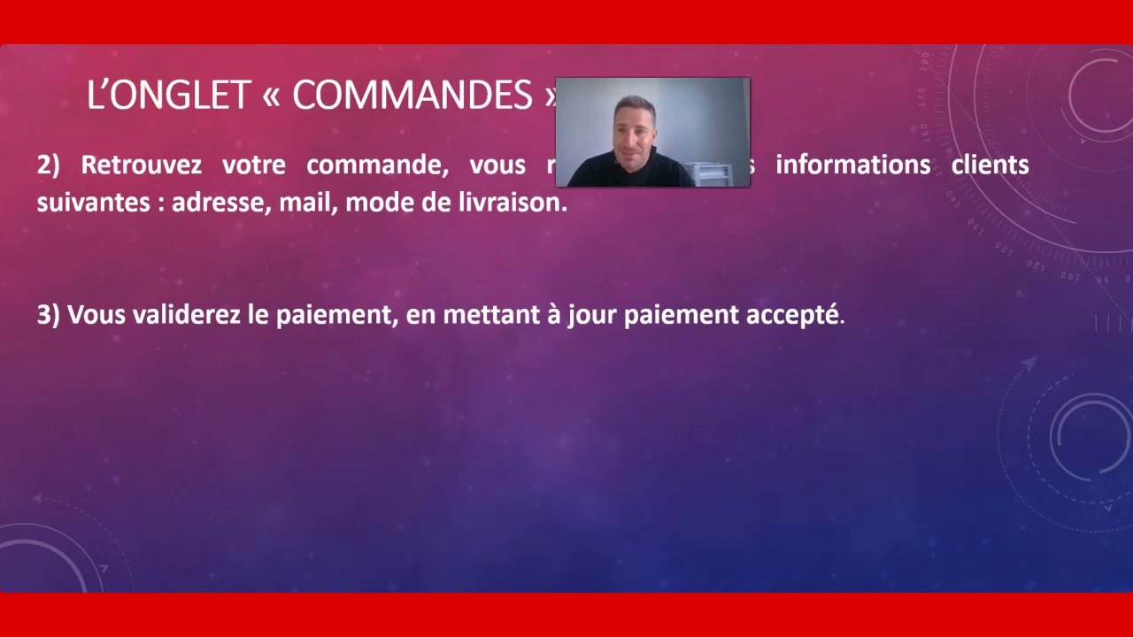
key("Right")
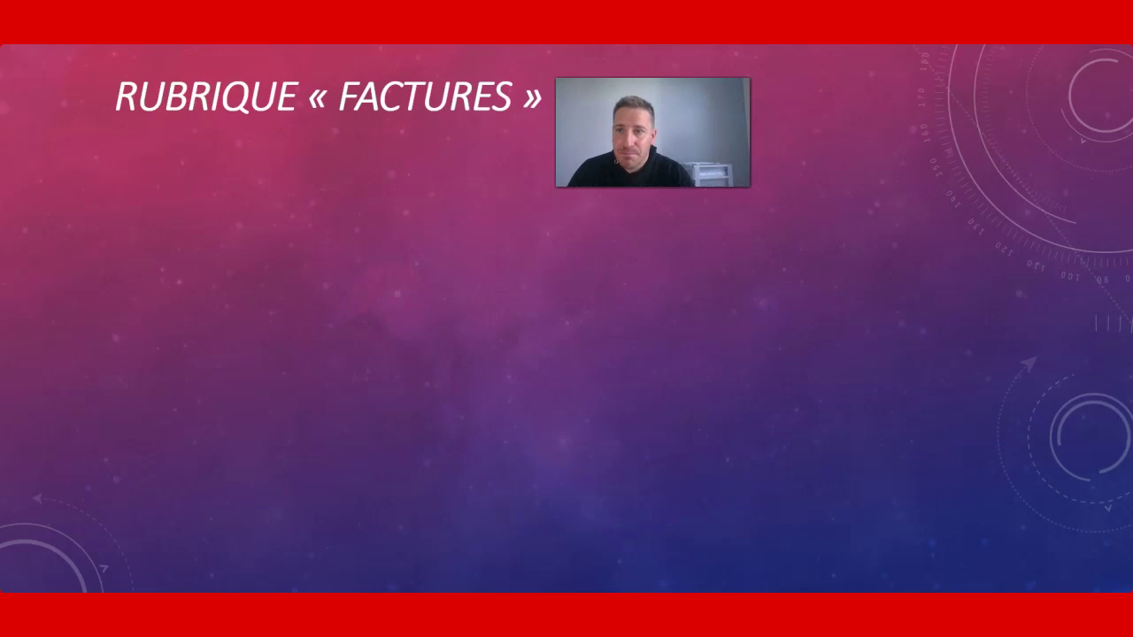
Switch to the PrestaShop back office and open the order awaiting bank transfer from the orders list.
key("alt+Tab")
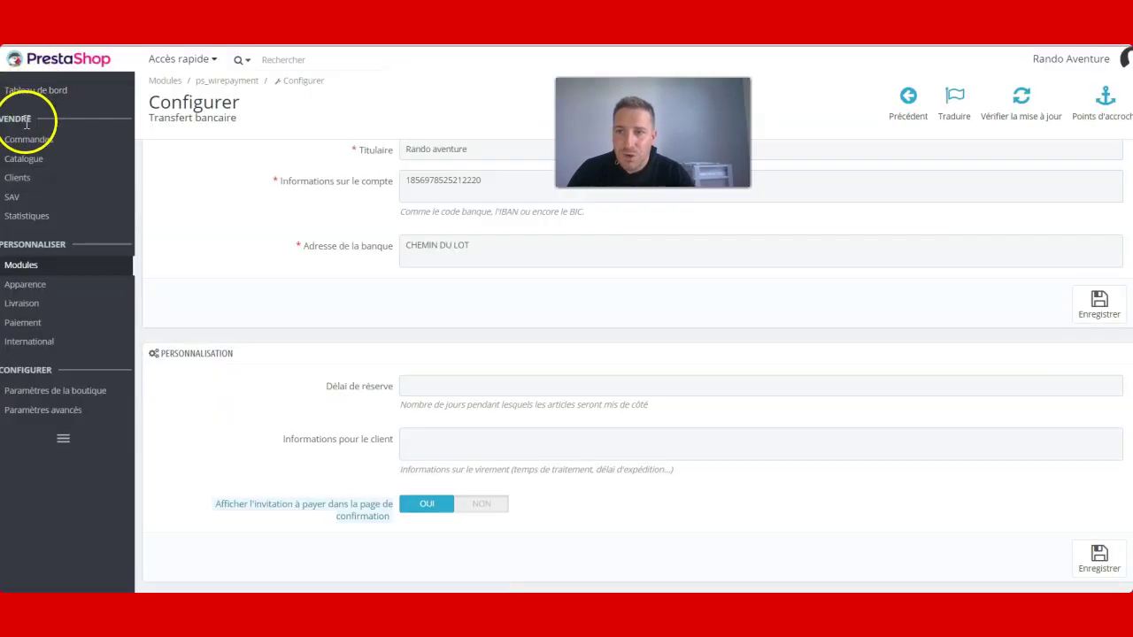
mouse_move(28, 139)
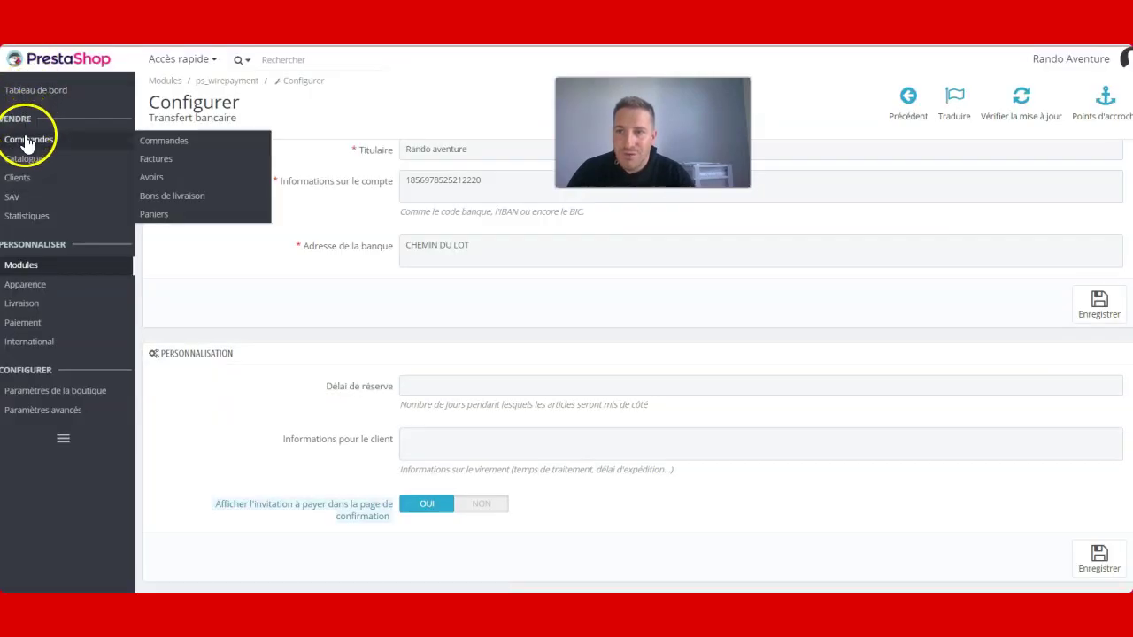
left_click(158, 140)
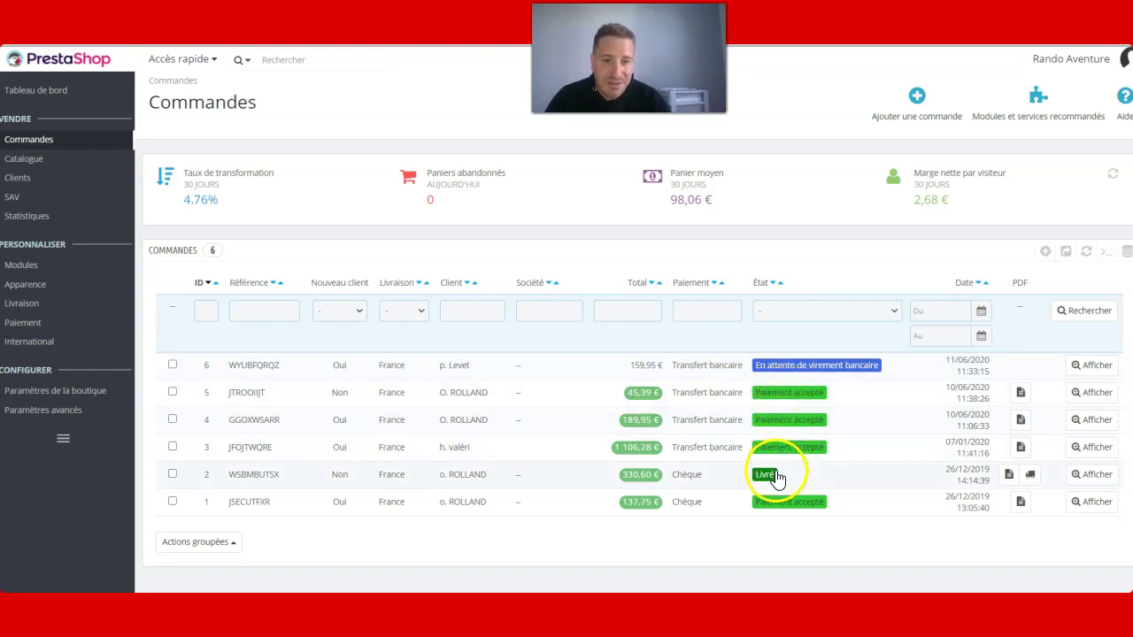
left_click(690, 378)
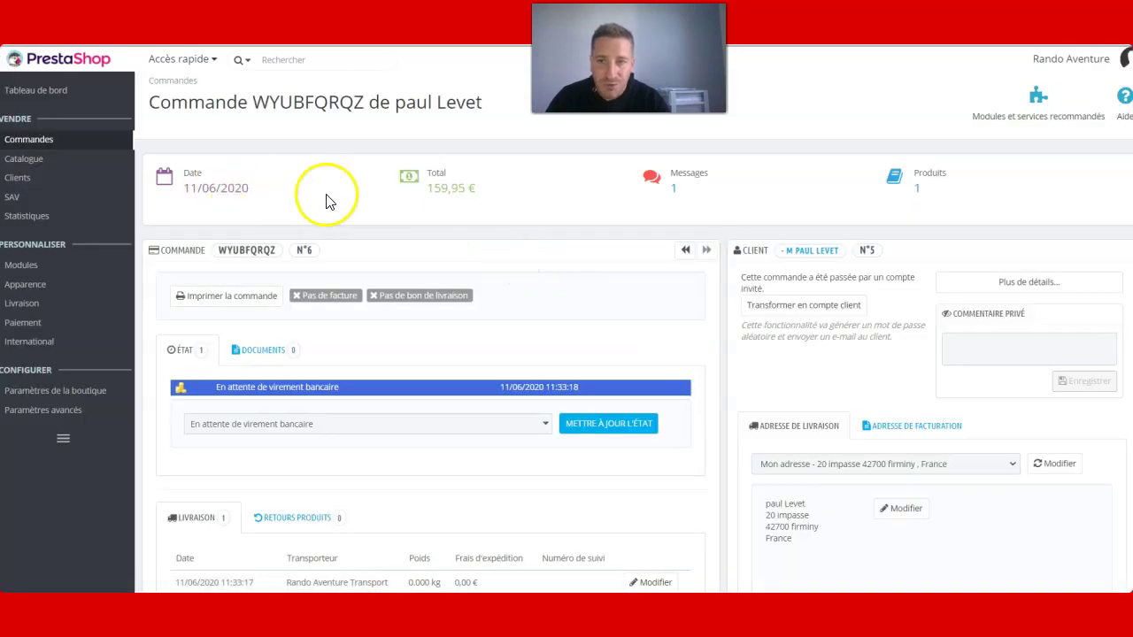
Update the order's status to "Paiement à distance accepté".
scroll(582, 179, "down", 3)
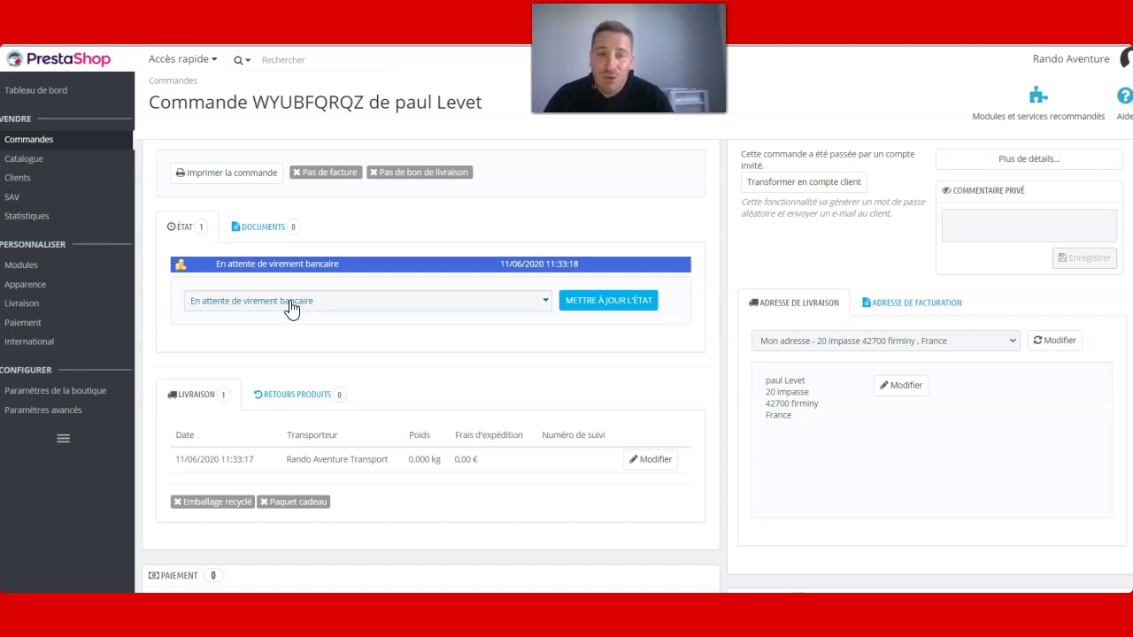
left_click(291, 306)
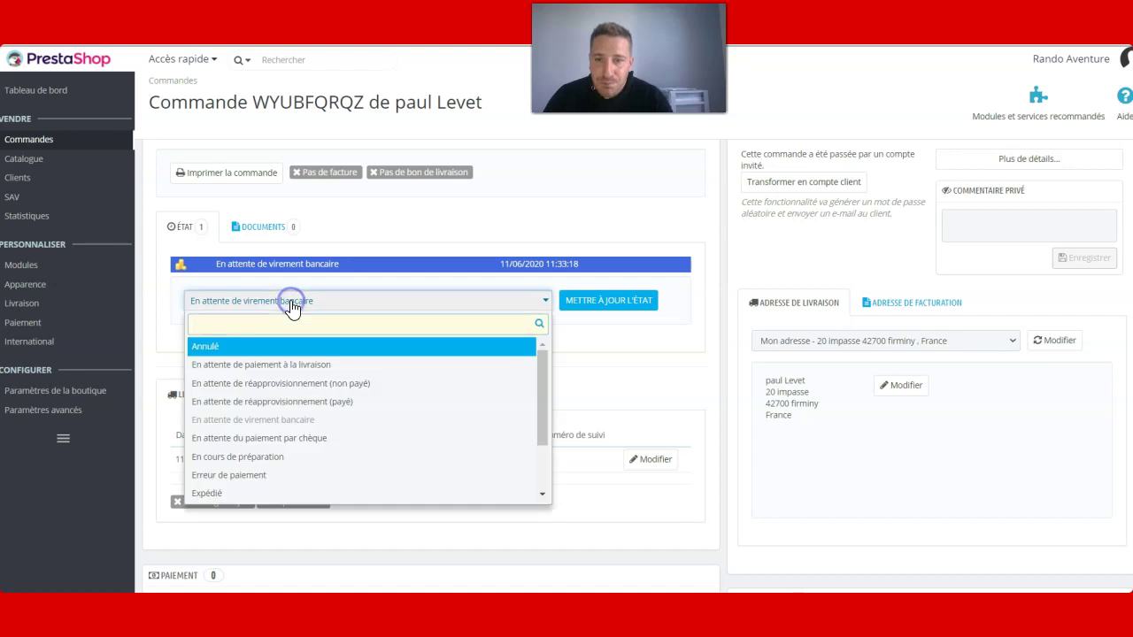
left_click_drag(538, 394, 539, 461)
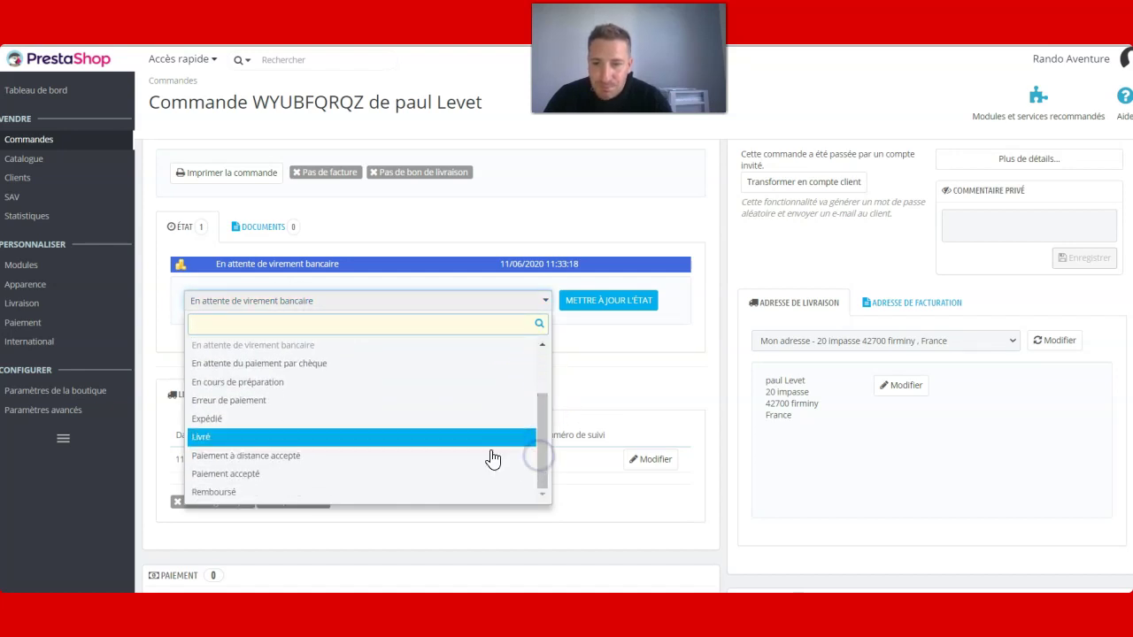
left_click(407, 455)
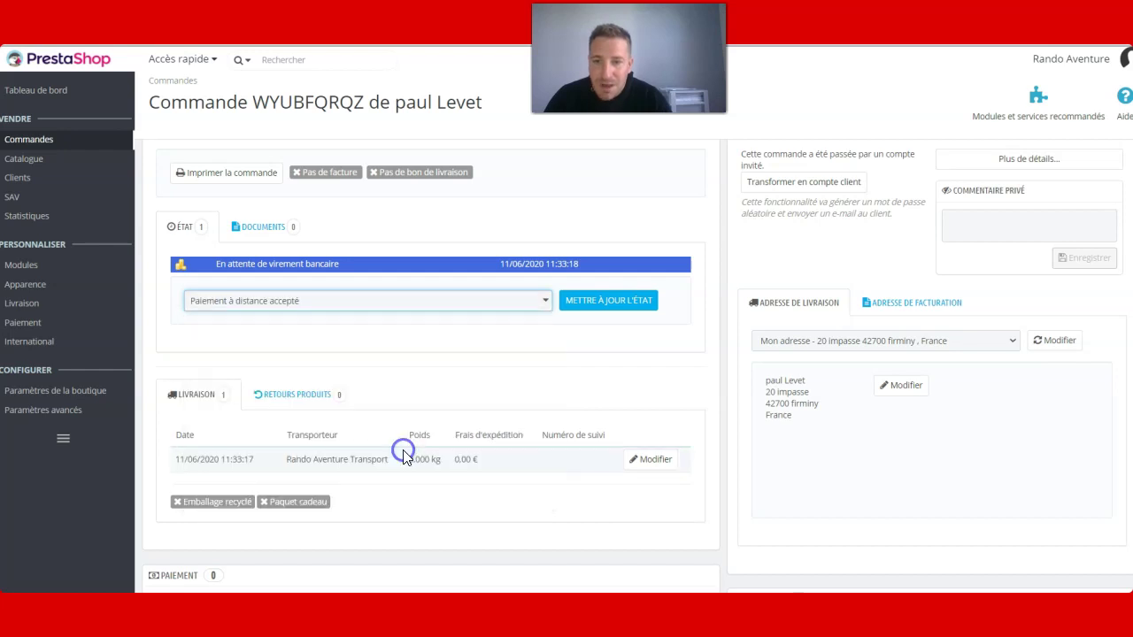
left_click(590, 314)
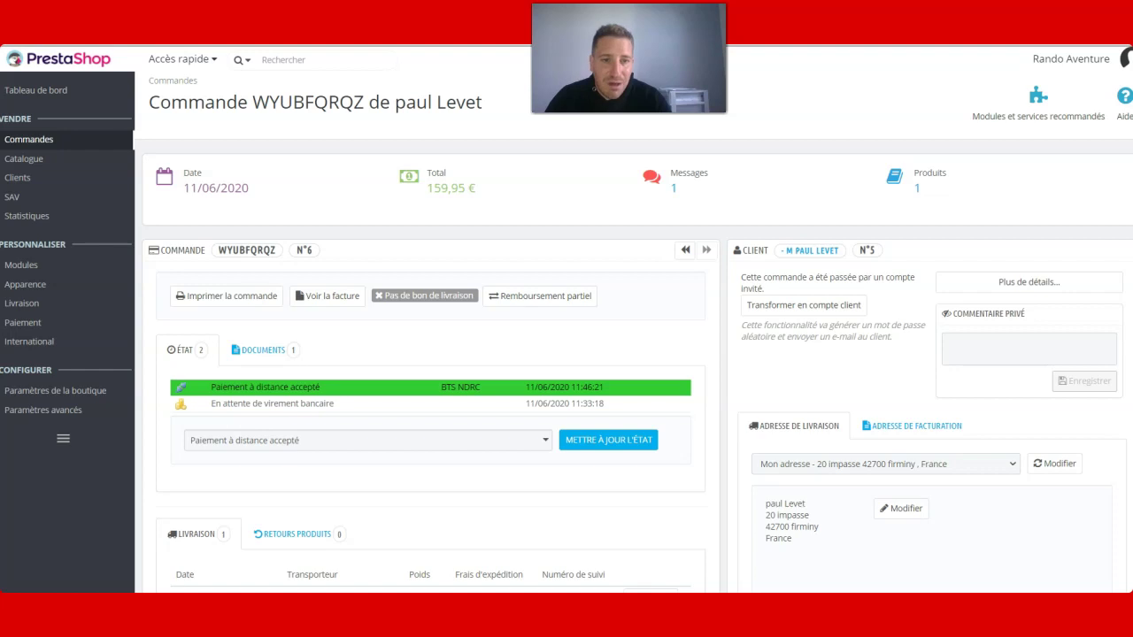
Review the order's payment and customer message, then download its invoice as a PDF and examine the document.
scroll(637, 365, "down", 5)
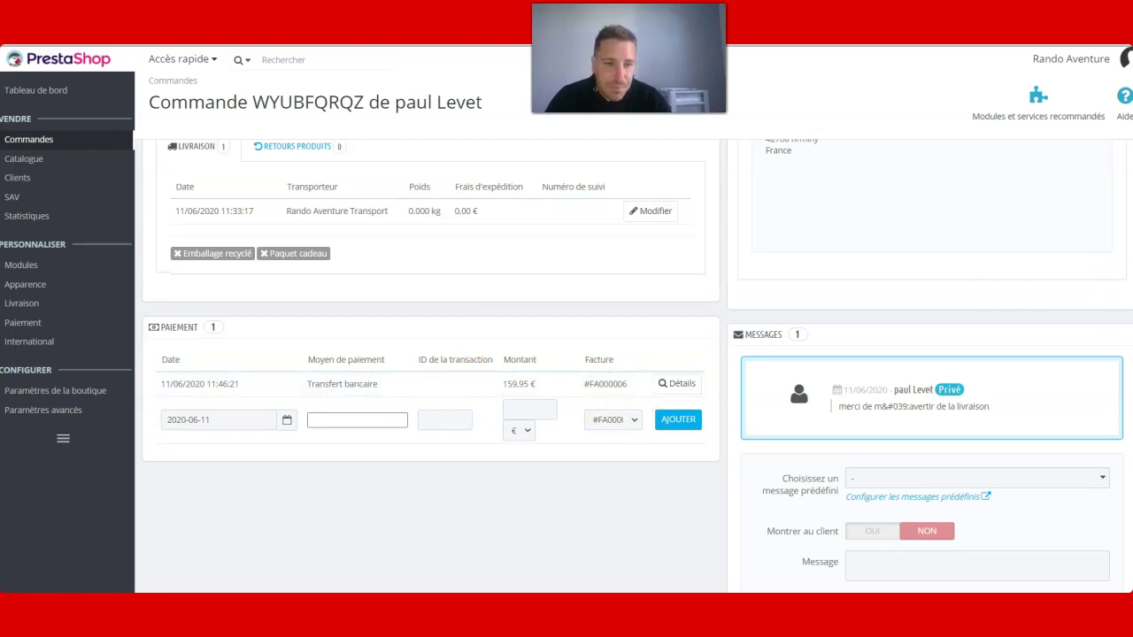
scroll(885, 454, "up", 1)
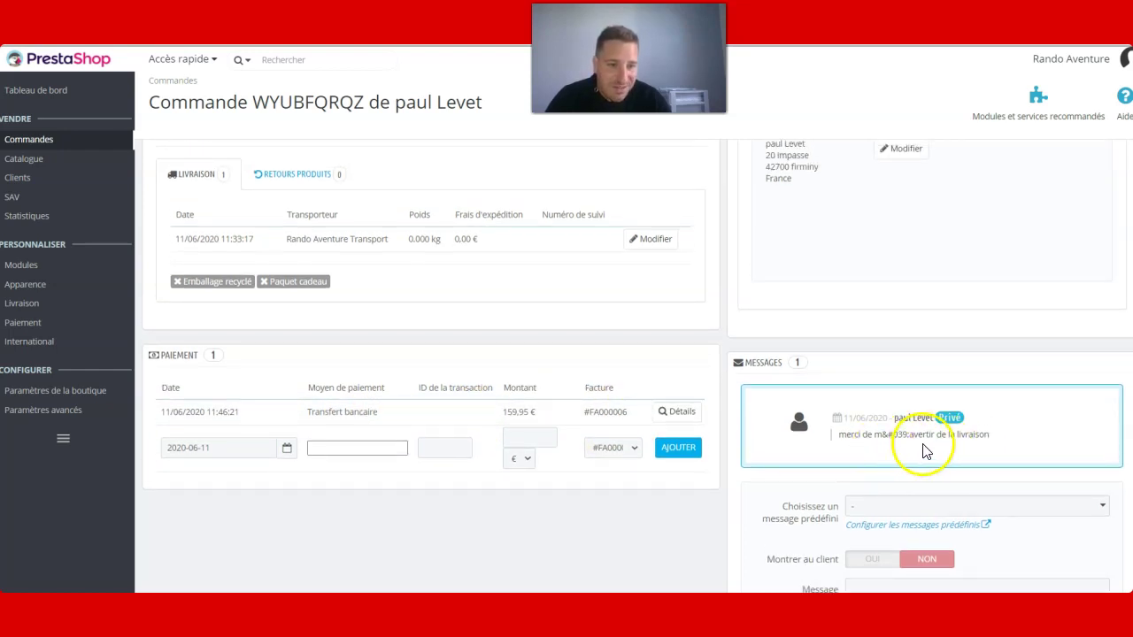
scroll(430, 366, "up", 5)
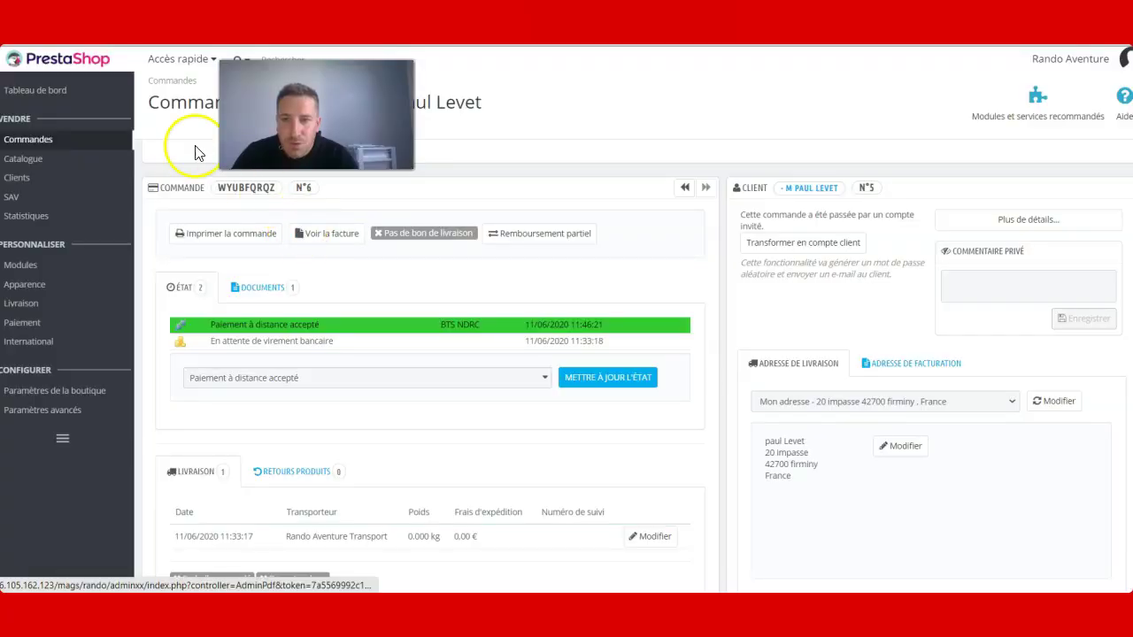
mouse_move(84, 143)
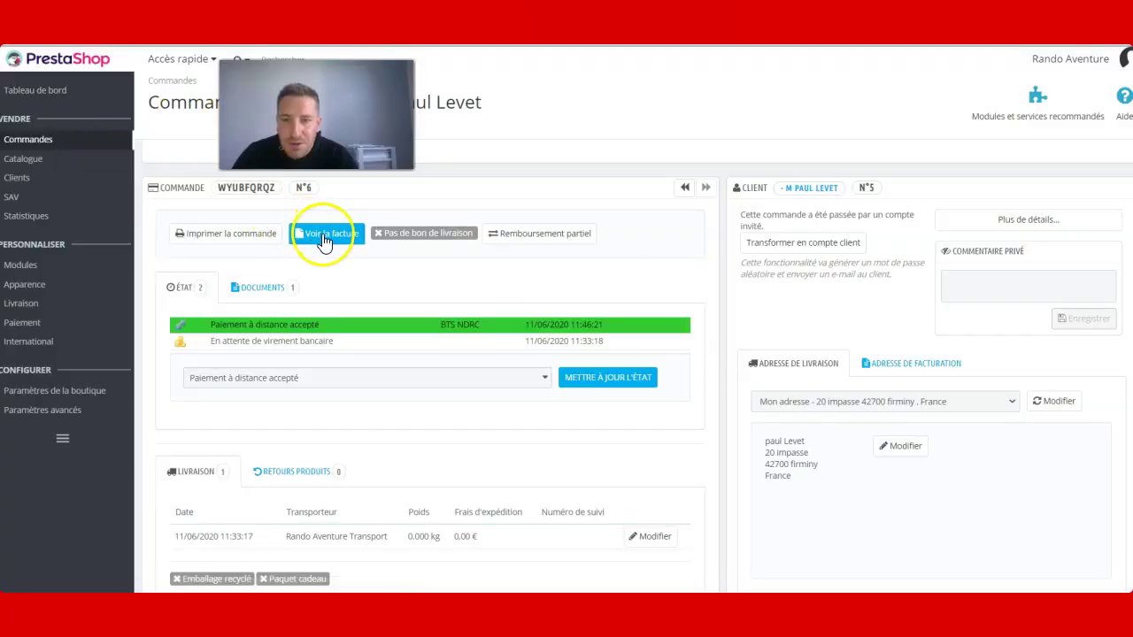
left_click(325, 237)
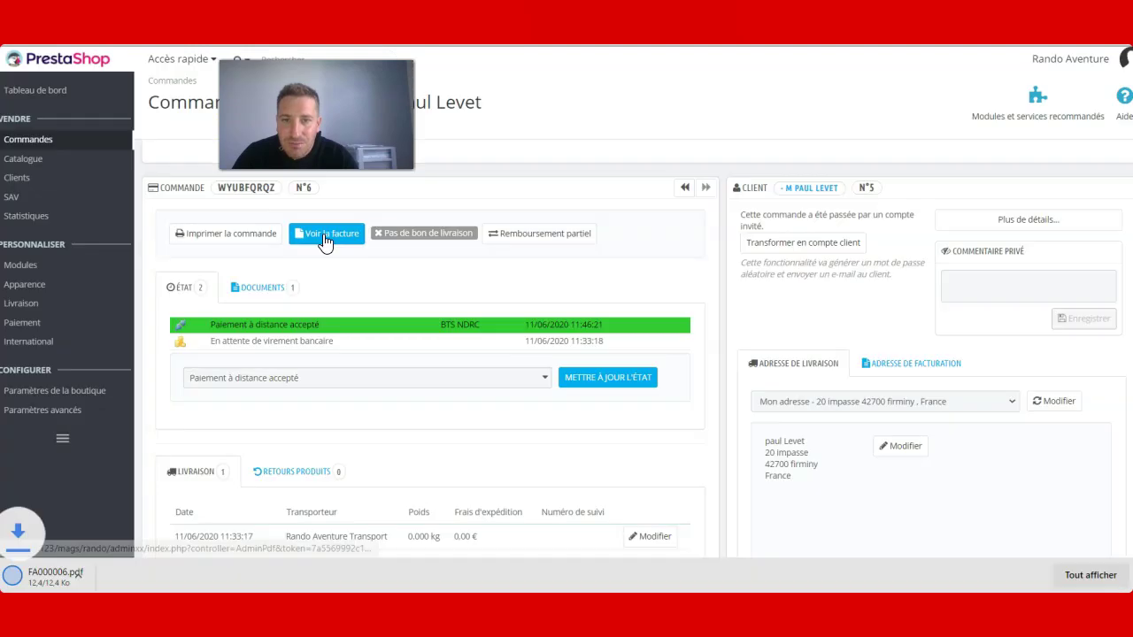
left_click(94, 574)
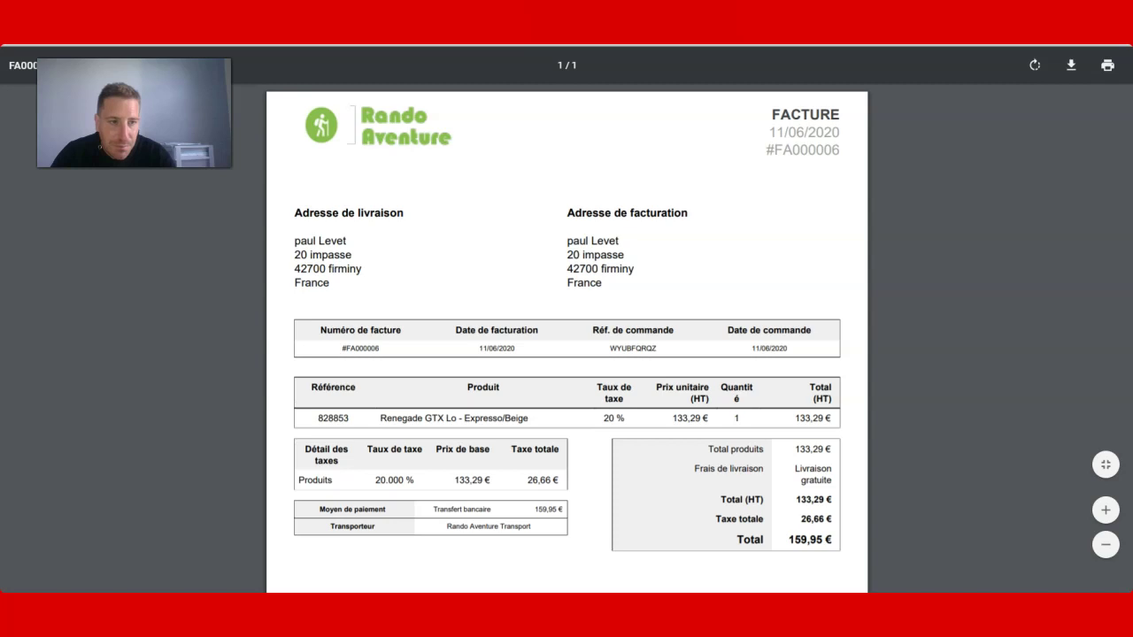
scroll(566, 354, "down", 5)
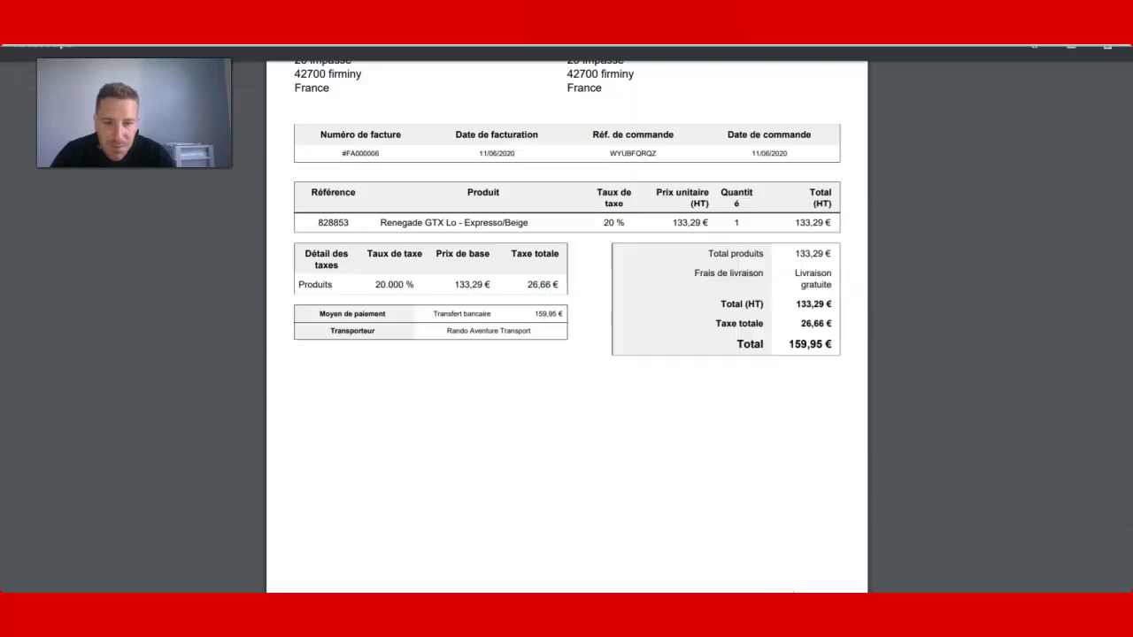
scroll(567, 318, "up", 3)
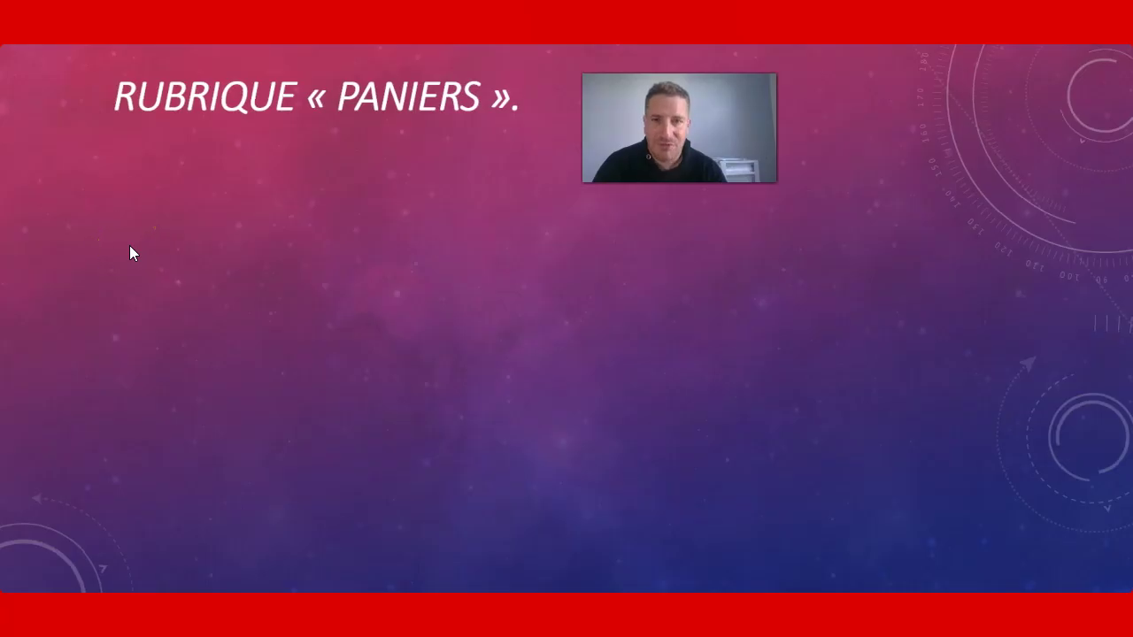
left_click(130, 255)
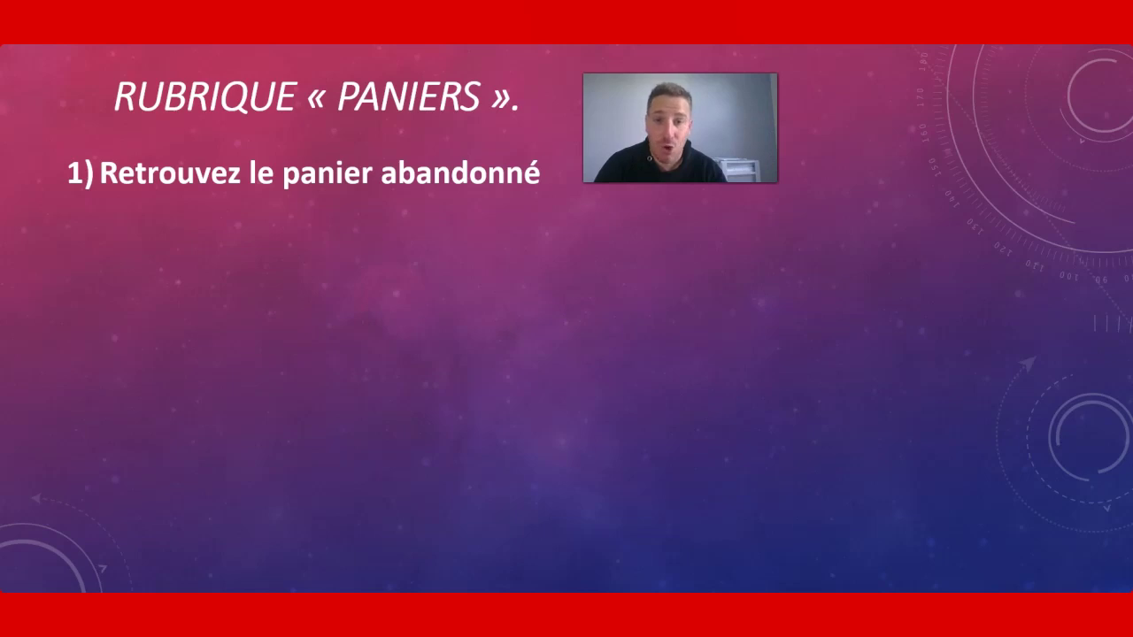
key("Right")
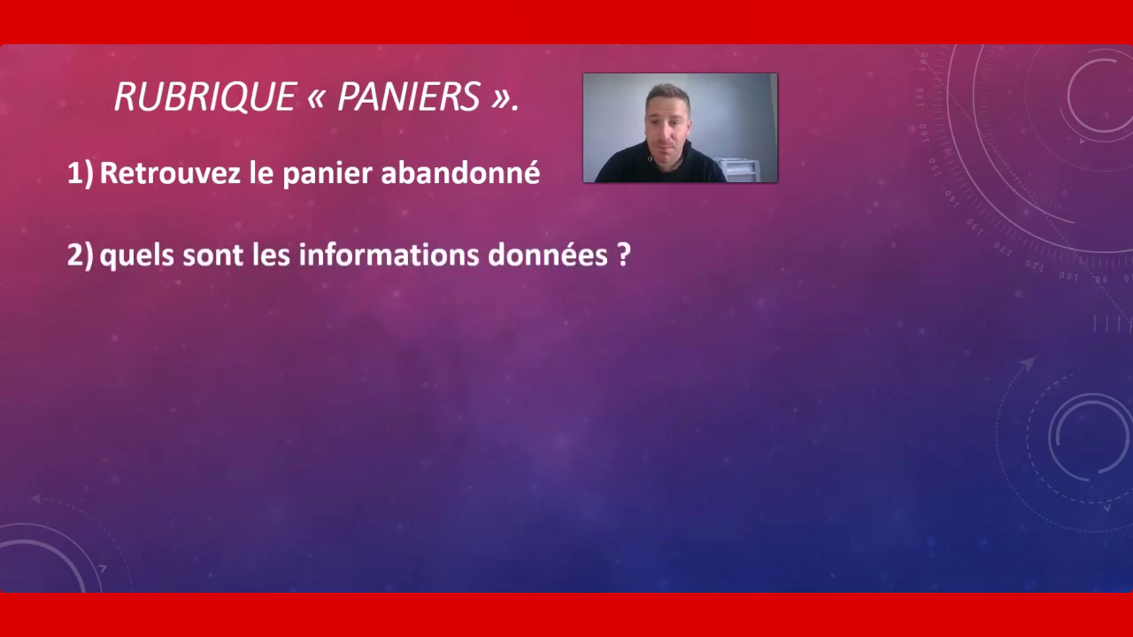
key("Right")
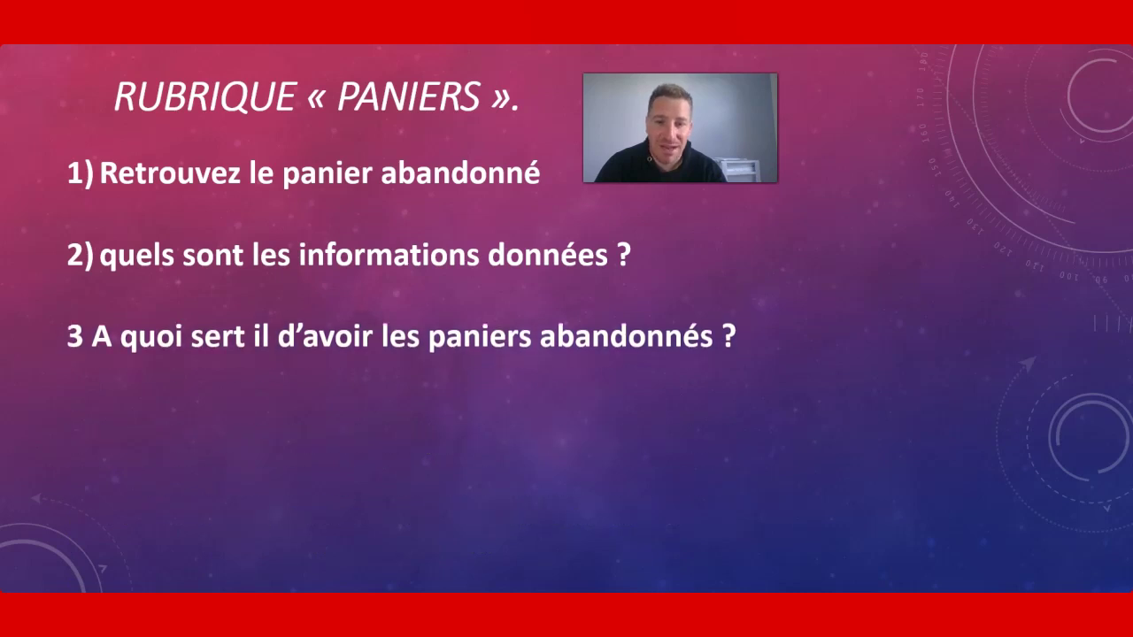
key("Right")
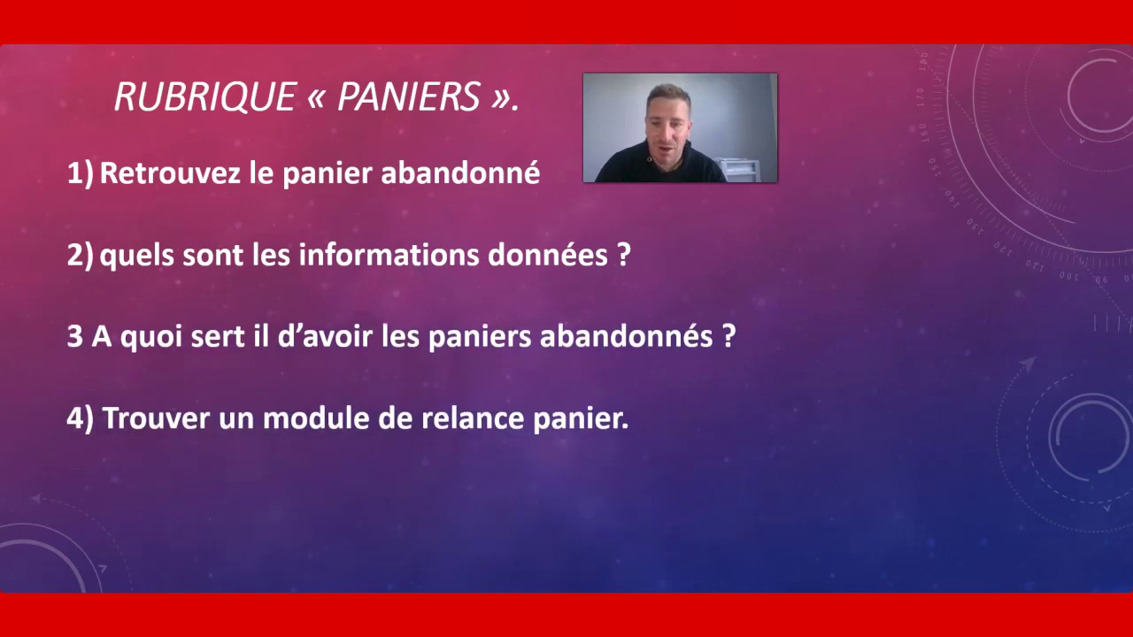
left_click(96, 209)
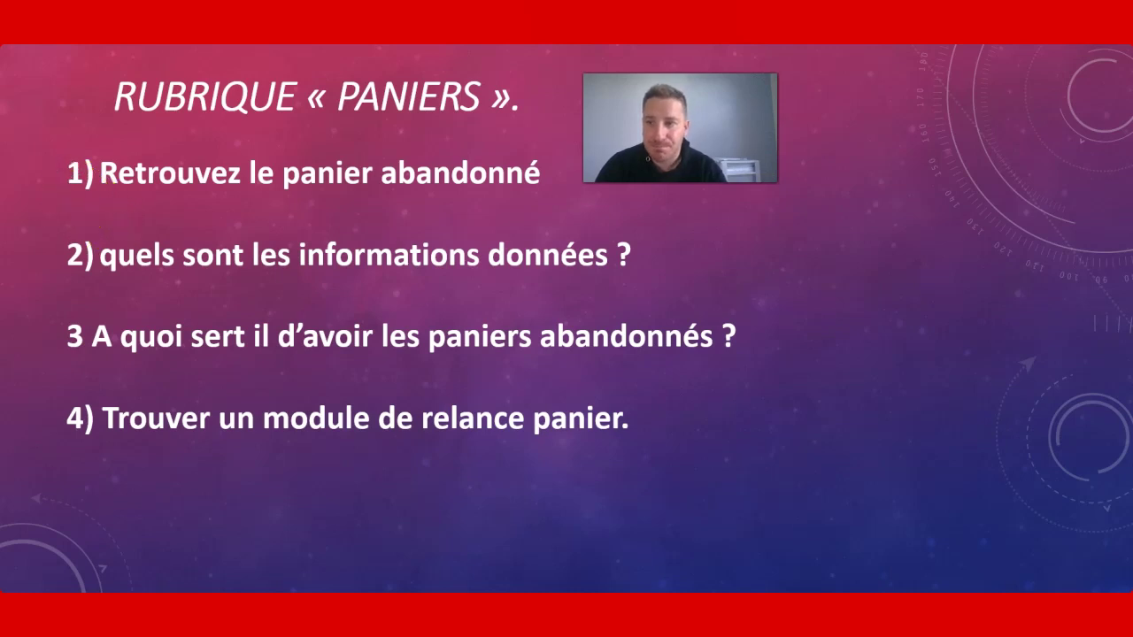
Switch back to the PrestaShop back office and open the list of shopping carts to find the abandoned cart.
key("alt+Tab")
mouse_move(96, 147)
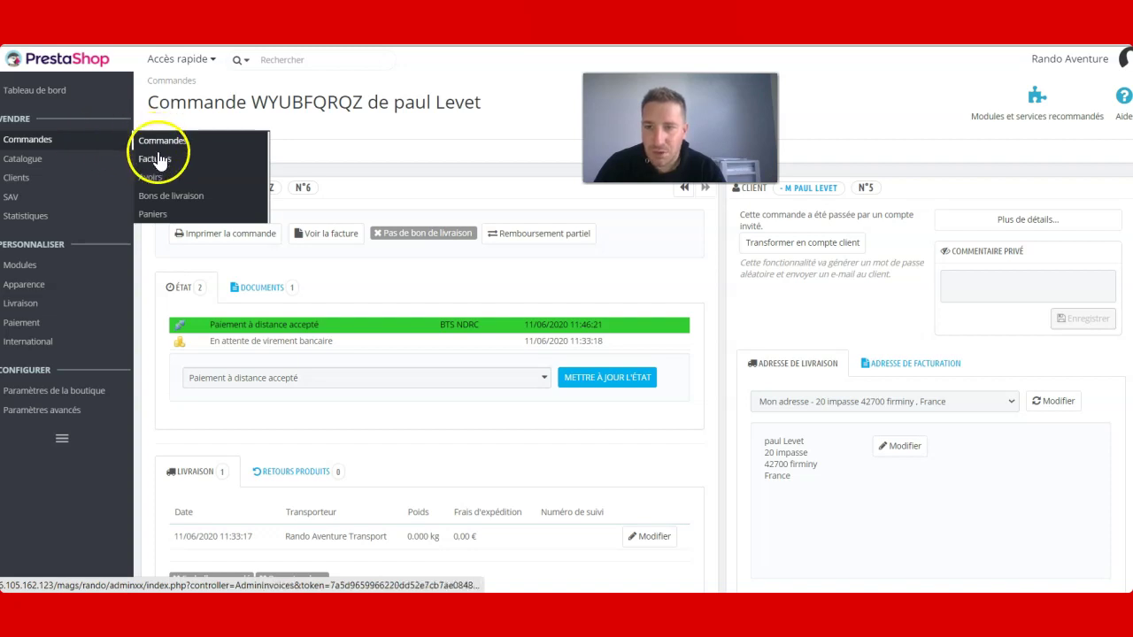
left_click(154, 217)
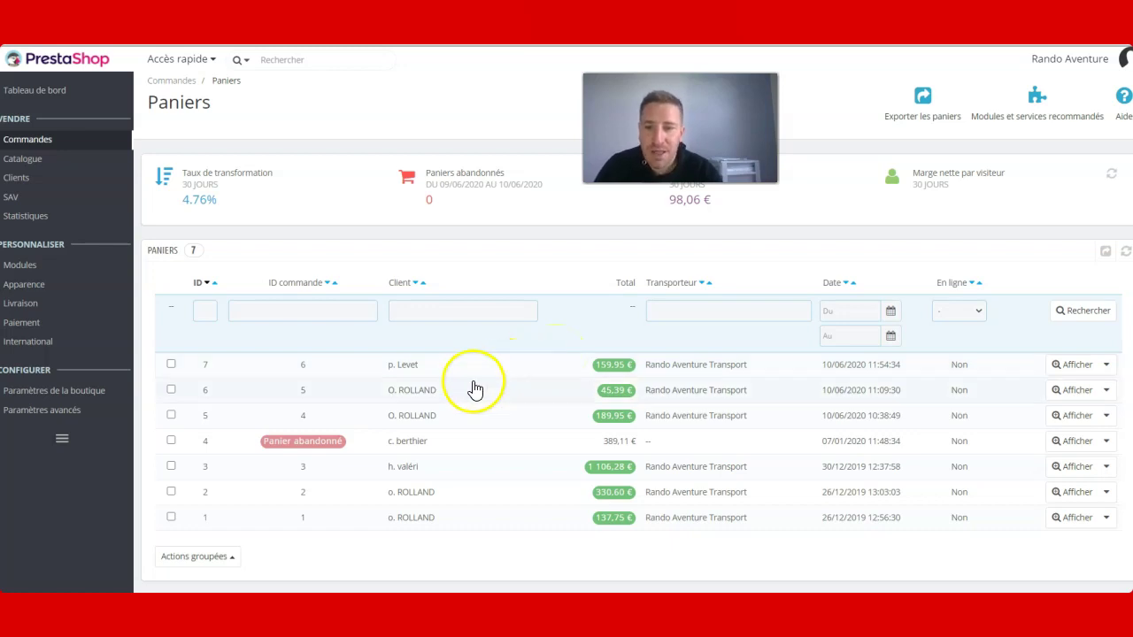
Open the abandoned cart with ID 4 and examine its customer information, products and total.
left_click(387, 447)
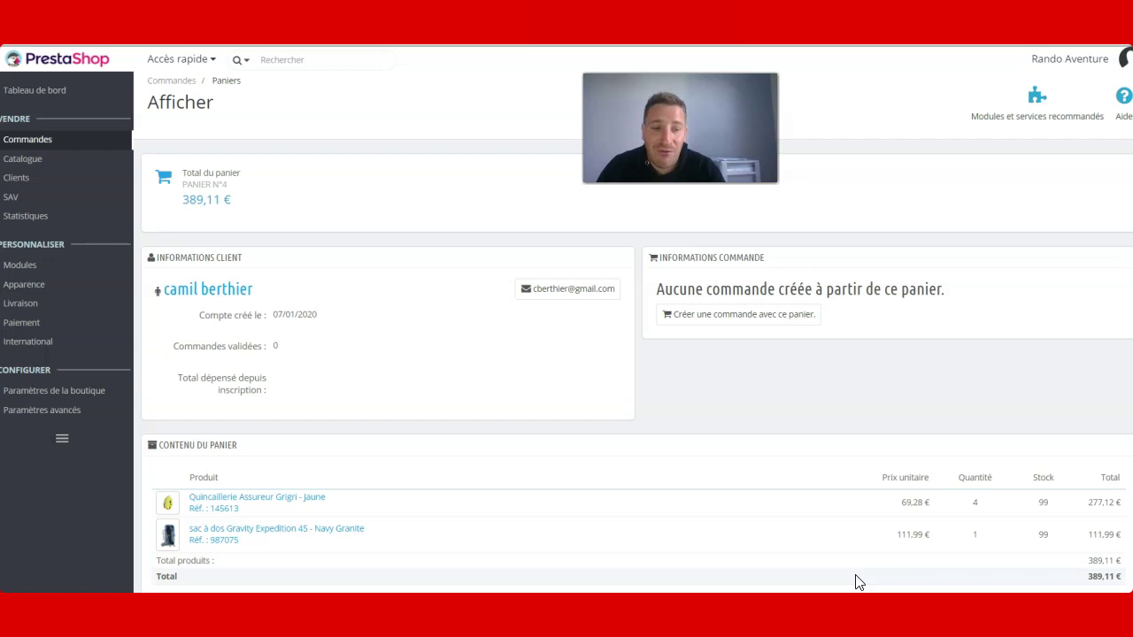
left_click(1100, 577)
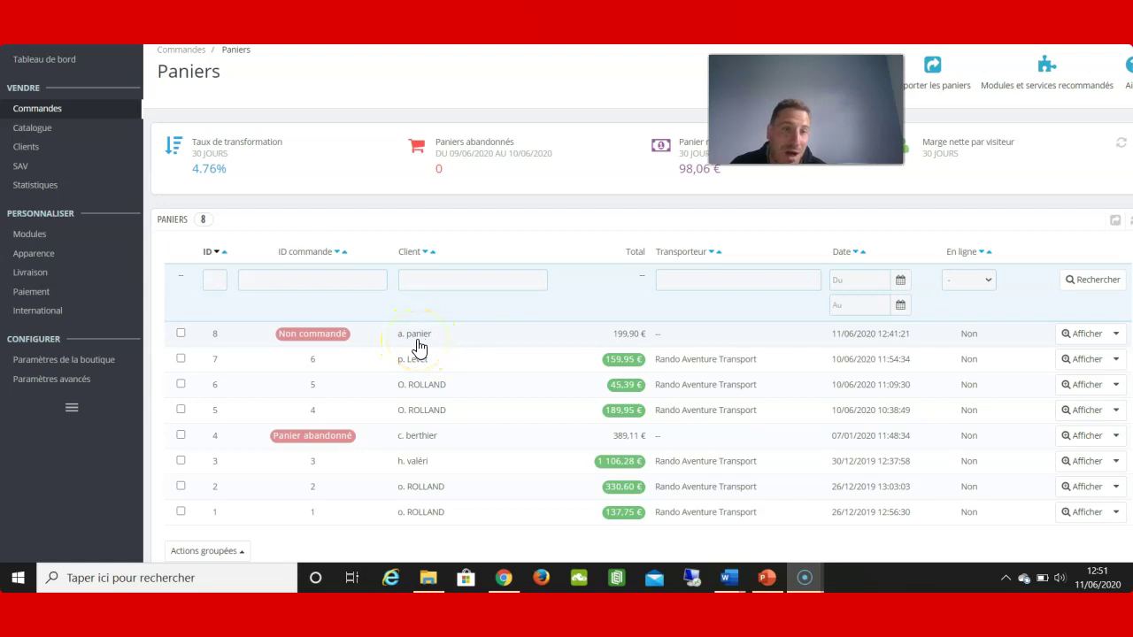
Find the "Relancez vos clients" module among the installed modules and open its configuration.
mouse_move(76, 239)
left_click(162, 245)
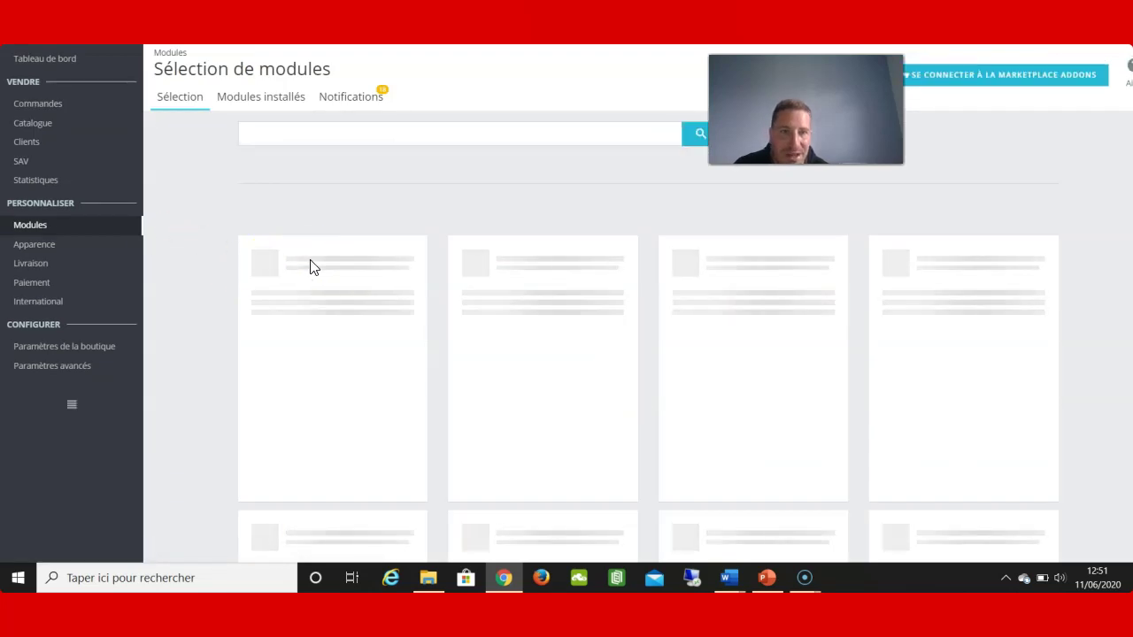
left_click(260, 118)
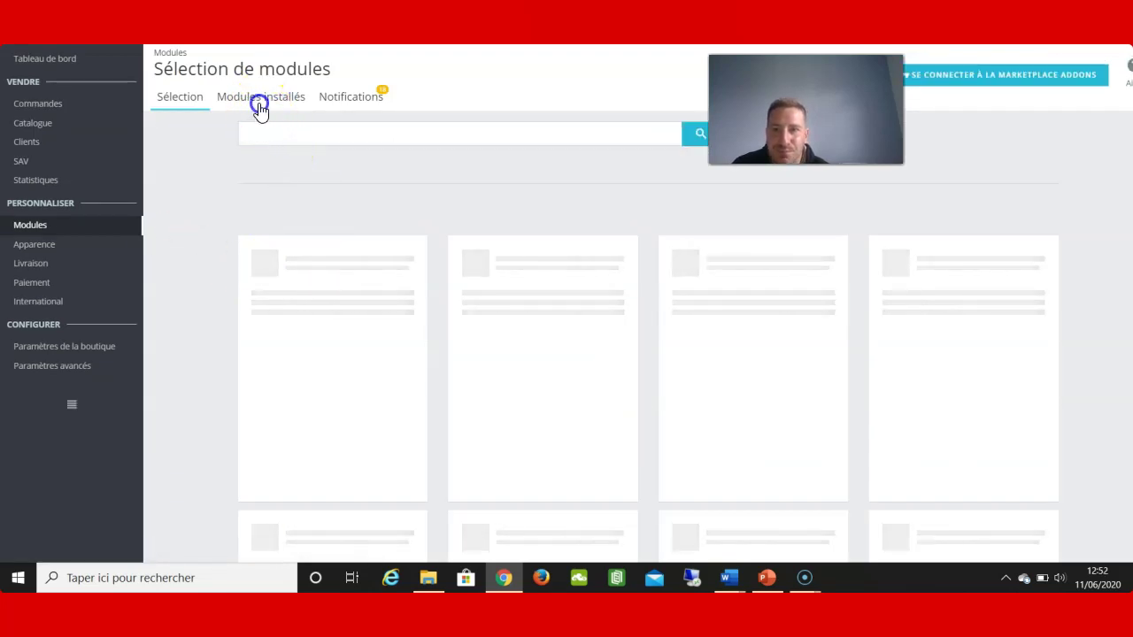
left_click(259, 99)
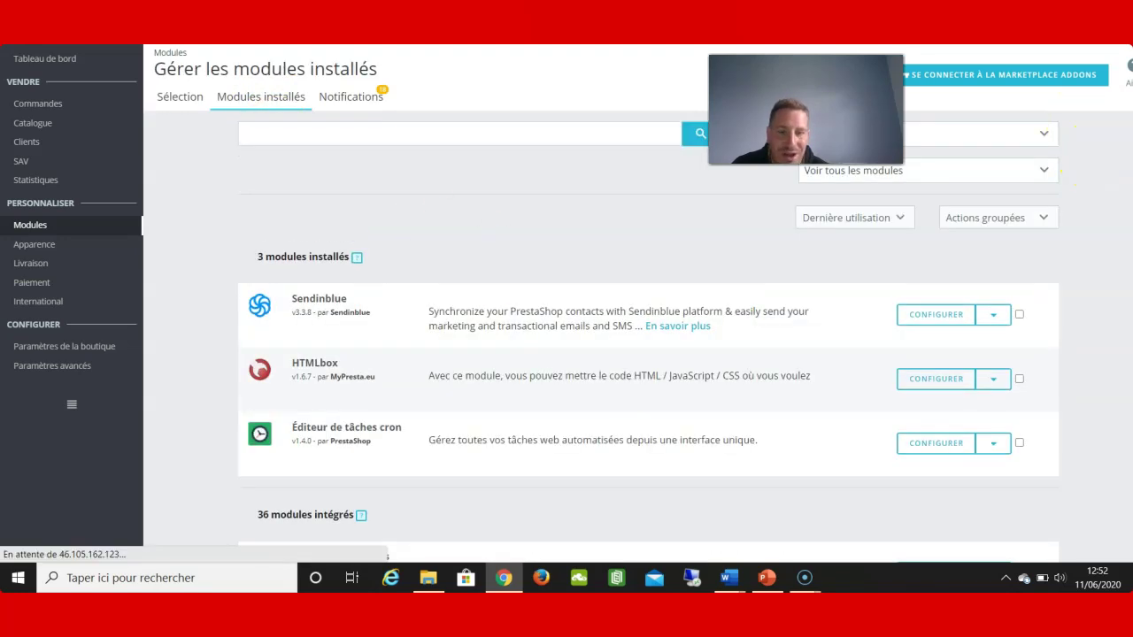
scroll(648, 354, "down", 5)
scroll(648, 336, "up", 1)
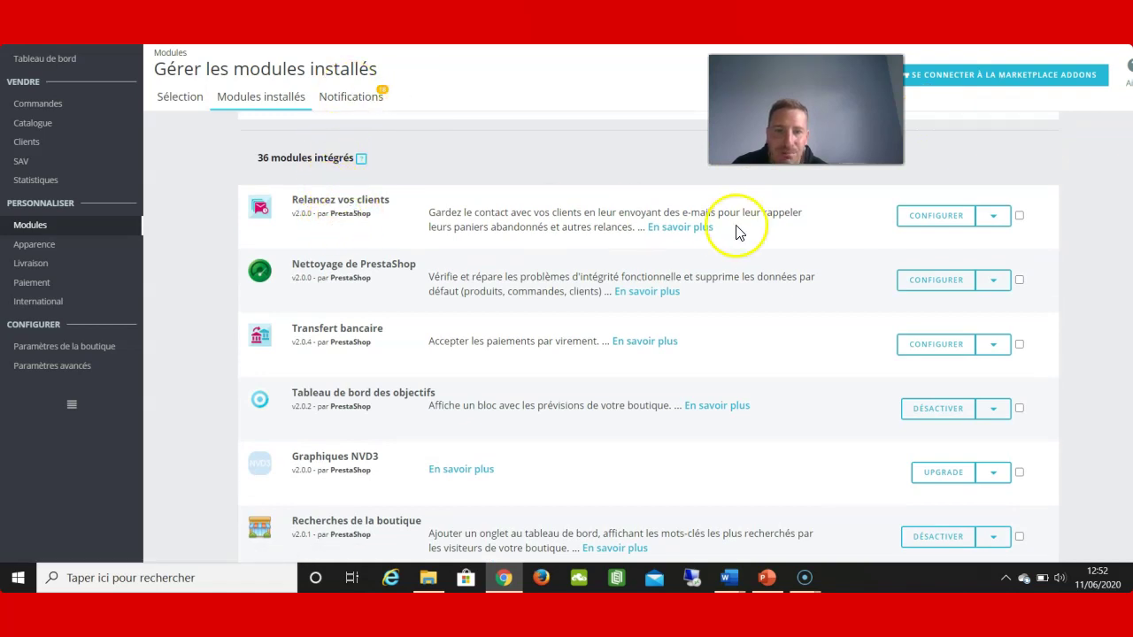
left_click(905, 229)
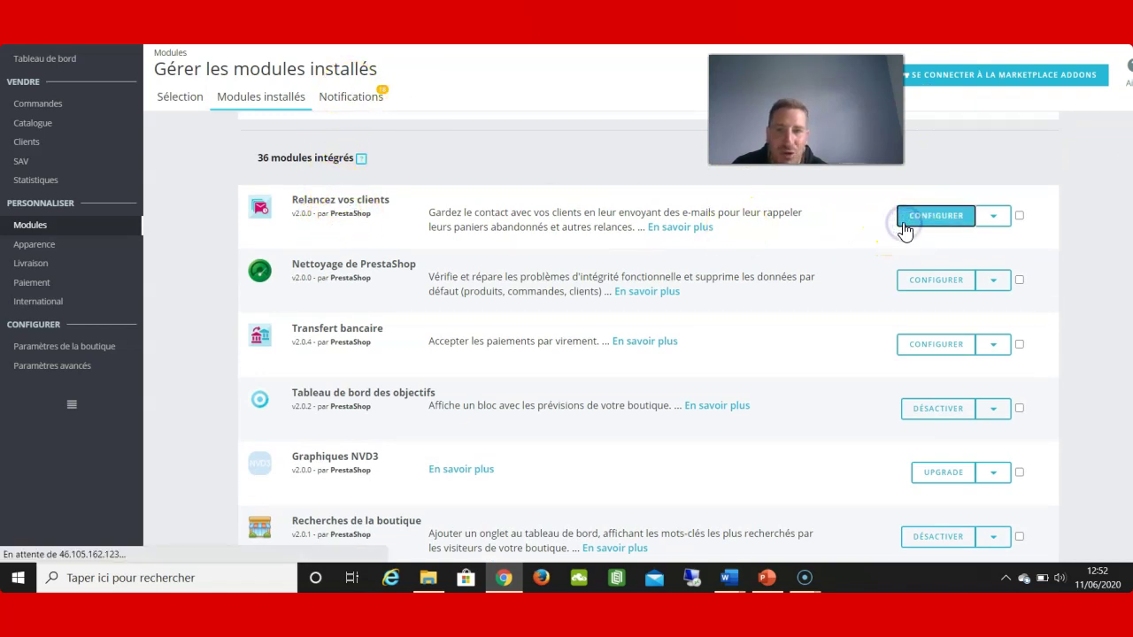